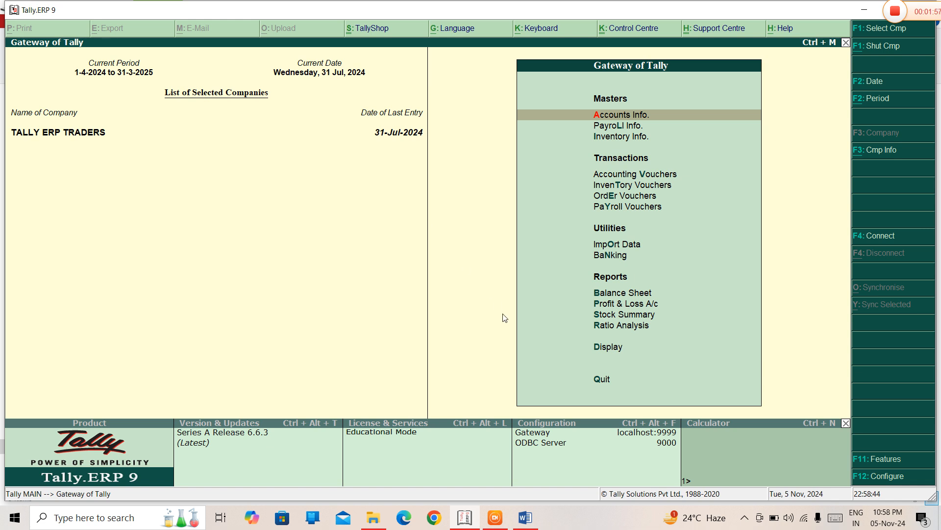
# Switch to the TALLY ERP 9 NOTES document in Word and place the cursor on the blank line below the last table
pyautogui.click(520, 524)
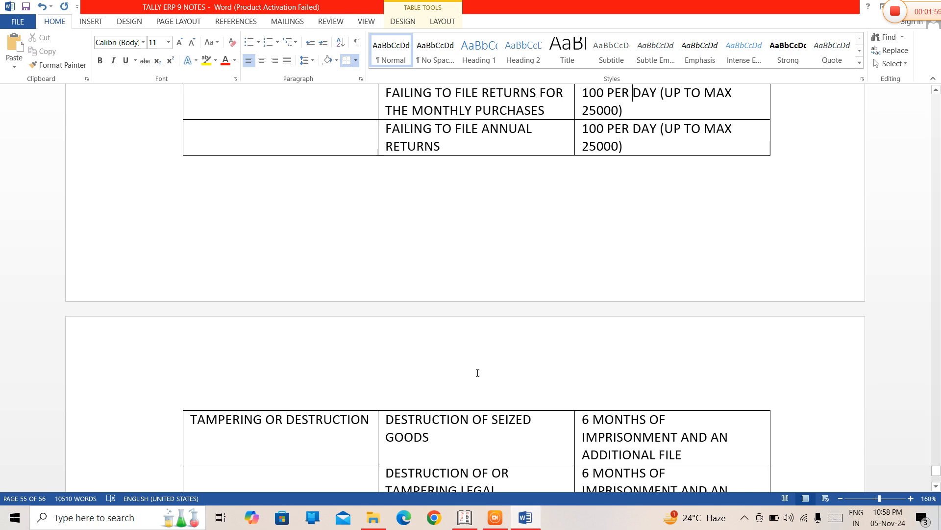
pyautogui.click(936, 486)
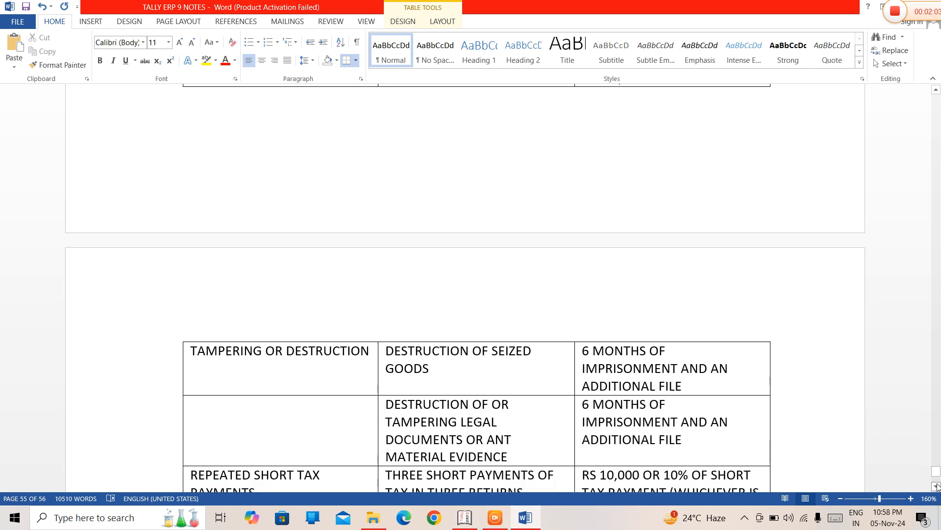
pyautogui.press('Down')
pyautogui.press('Down')
pyautogui.press('Down')
pyautogui.press('Down')
pyautogui.press('Down')
pyautogui.press('Down')
pyautogui.press('Down')
pyautogui.press('Down')
pyautogui.press('Down')
pyautogui.press('Down')
pyautogui.press('Down')
pyautogui.press('Down')
pyautogui.press('Down')
pyautogui.press('Down')
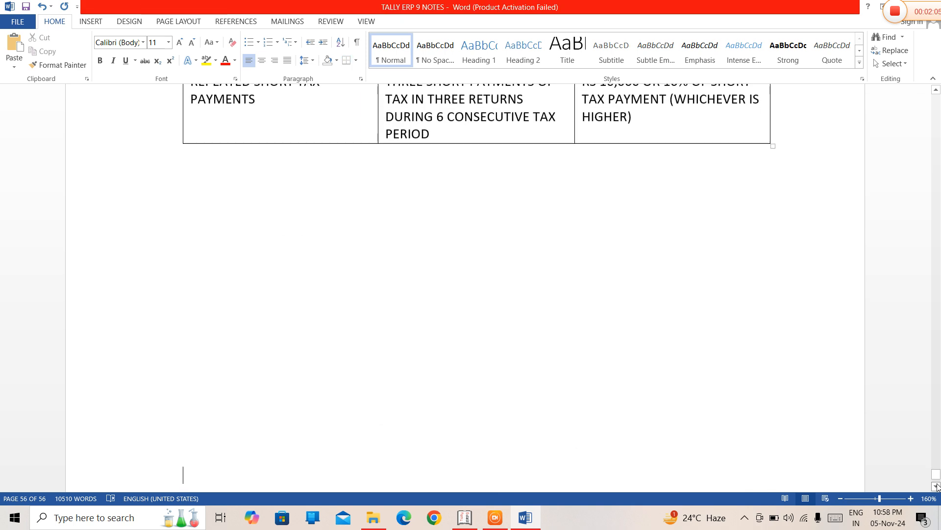
pyautogui.press('Up')
pyautogui.press('Up')
pyautogui.press('Up')
pyautogui.press('Up')
pyautogui.press('Up')
pyautogui.press('Up')
pyautogui.press('Up')
pyautogui.press('Up')
pyautogui.press('Up')
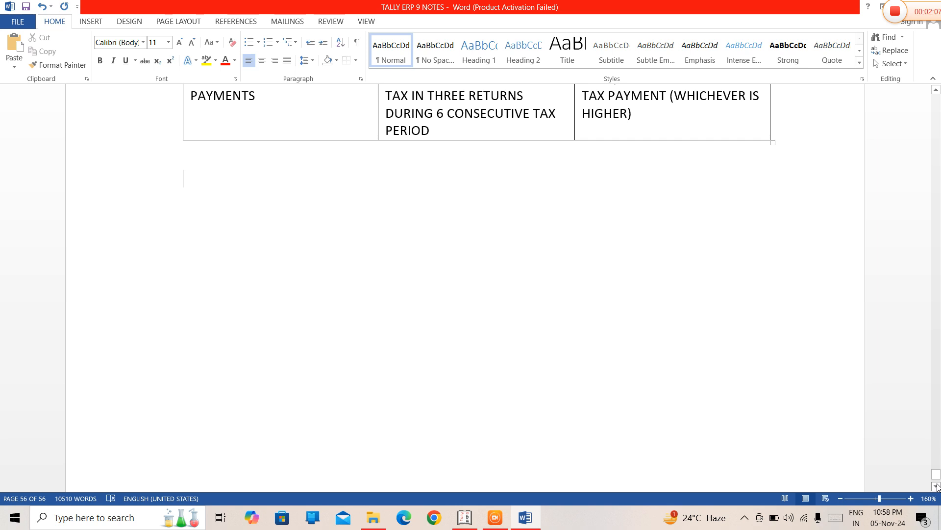
# Add the bold, underlined, centred heading "COMMON PENALTY UNDER GST" below the table
pyautogui.hotkey('ctrl', 'b')
pyautogui.hotkey('ctrl', 'e')
pyautogui.hotkey('ctrl', 'u')
pyautogui.write('COMM')
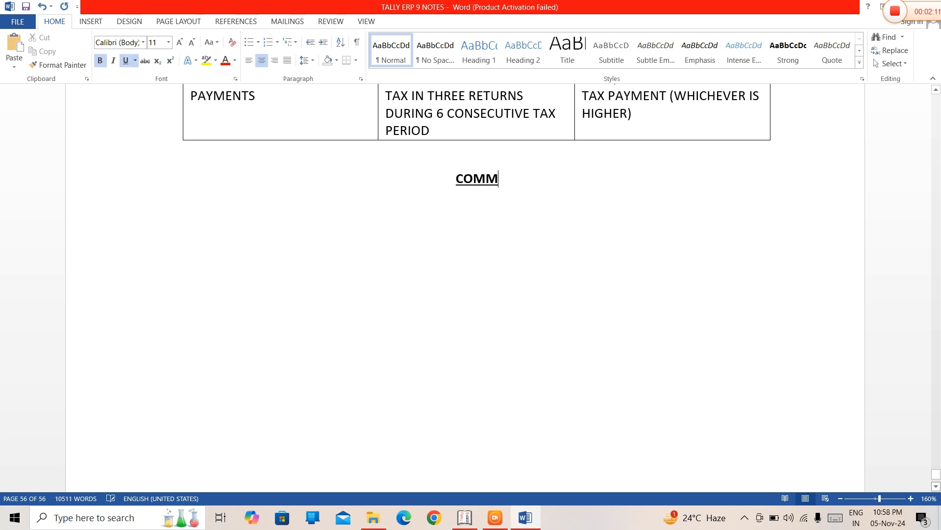
pyautogui.write('ON PENALT')
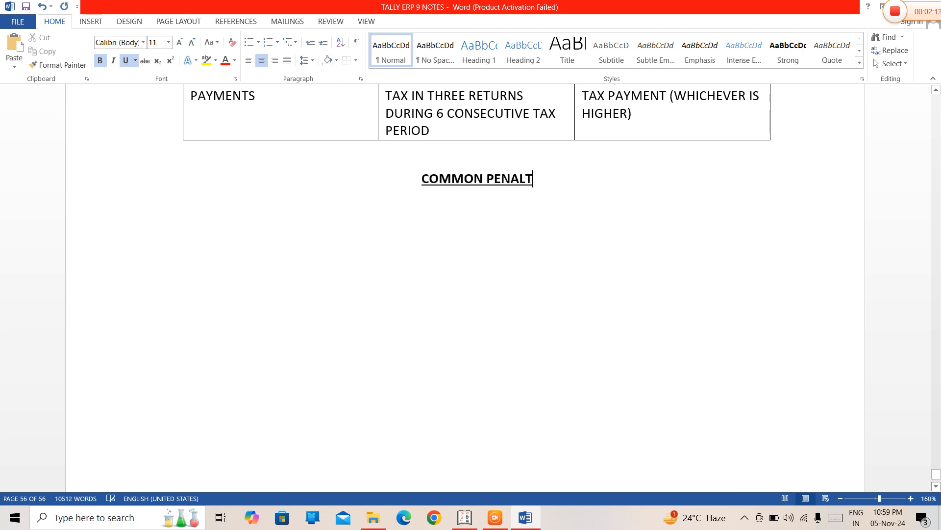
pyautogui.write('Y UNDER GST')
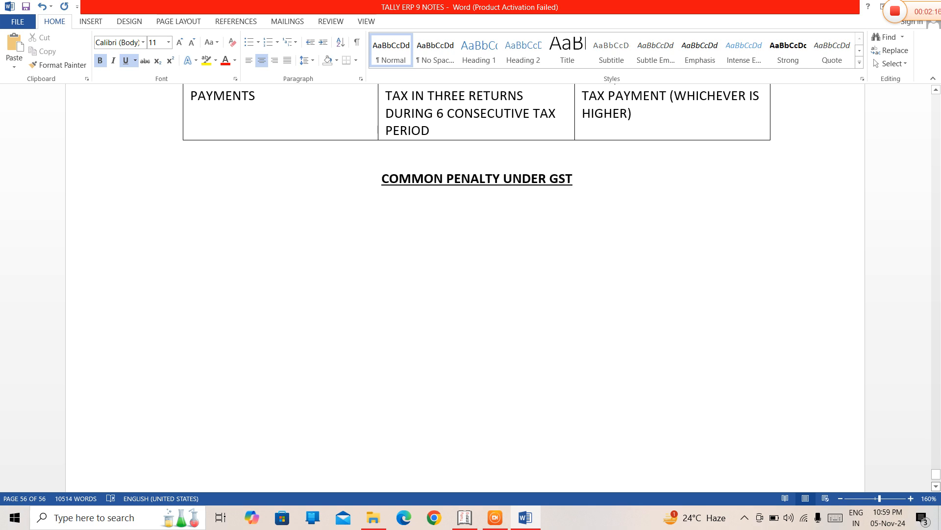
# Start a plain paragraph under the heading with "THERE SI AFINE UPTO RS25,000 FOR ANY OFFENSE COVERED UNDER GST"
pyautogui.press('Down')
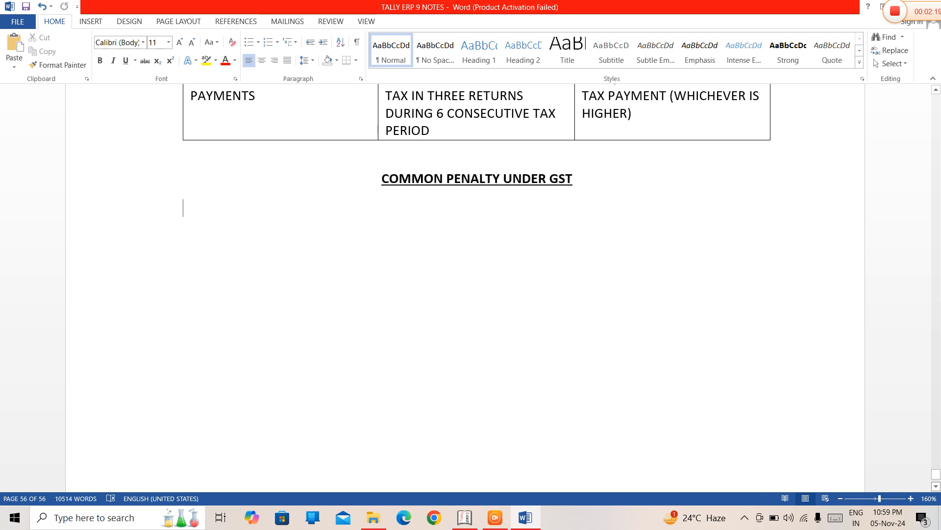
pyautogui.write('THERE')
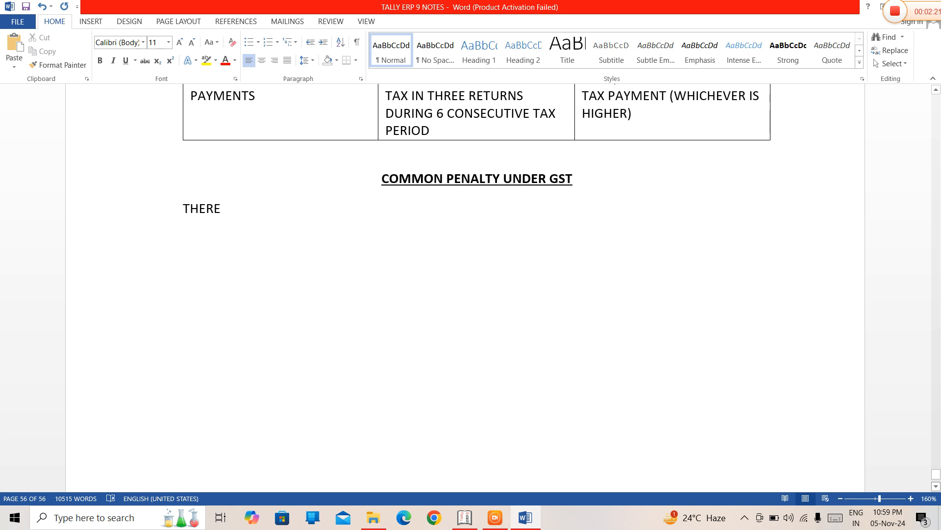
pyautogui.write(' SI AFINE UOT')
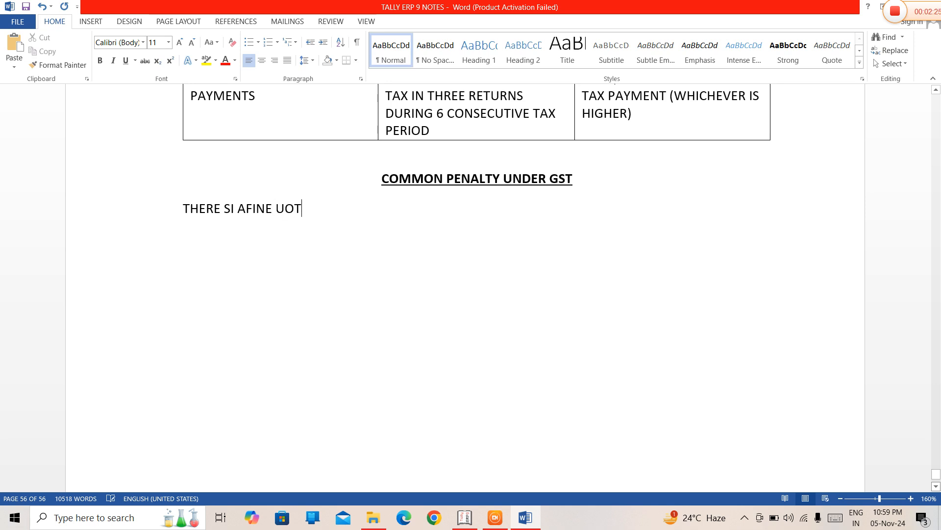
pyautogui.press('BackSpace')
pyautogui.press('BackSpace')
pyautogui.write('PTO RS25,000')
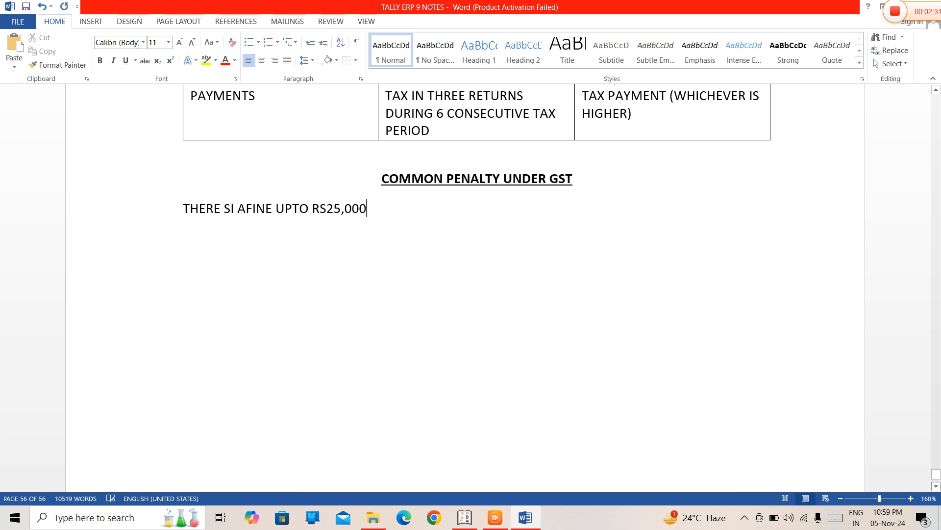
pyautogui.write(' FOR ANY')
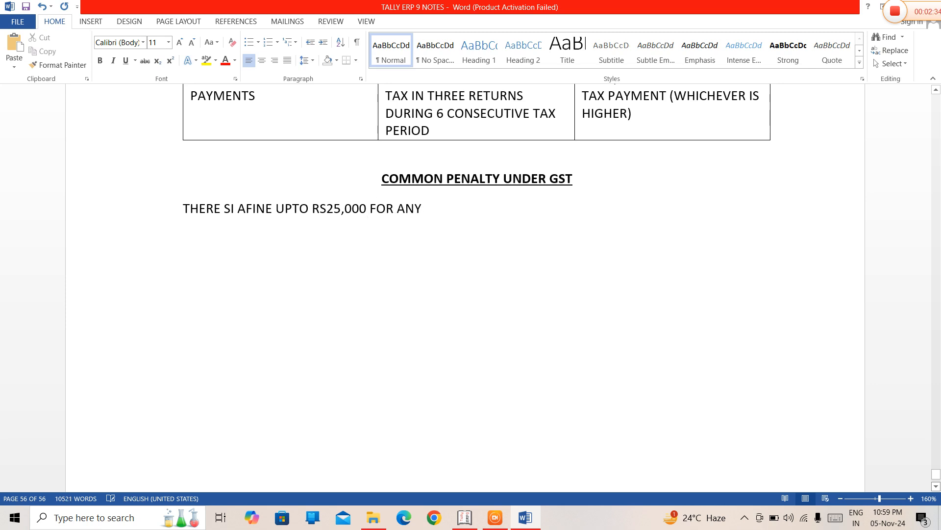
pyautogui.write(' OFFENSE COV')
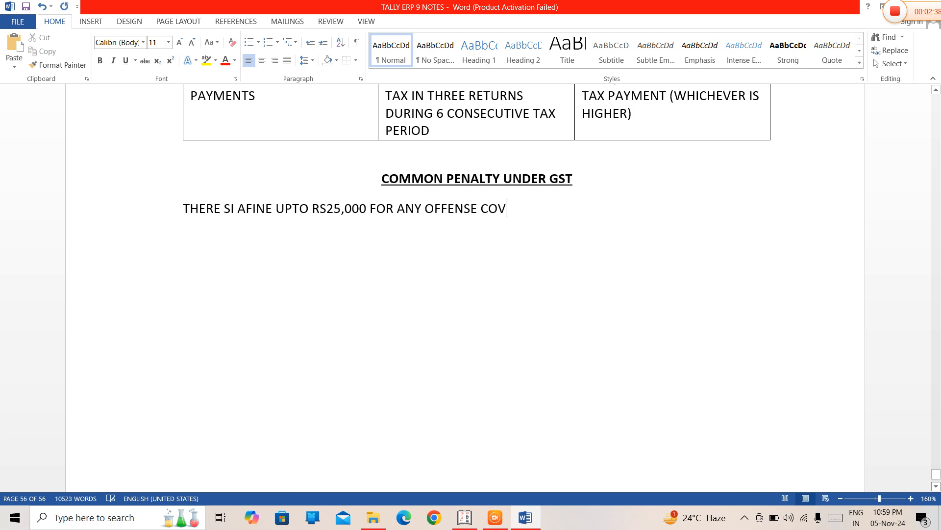
pyautogui.write('ERED UNDER GST')
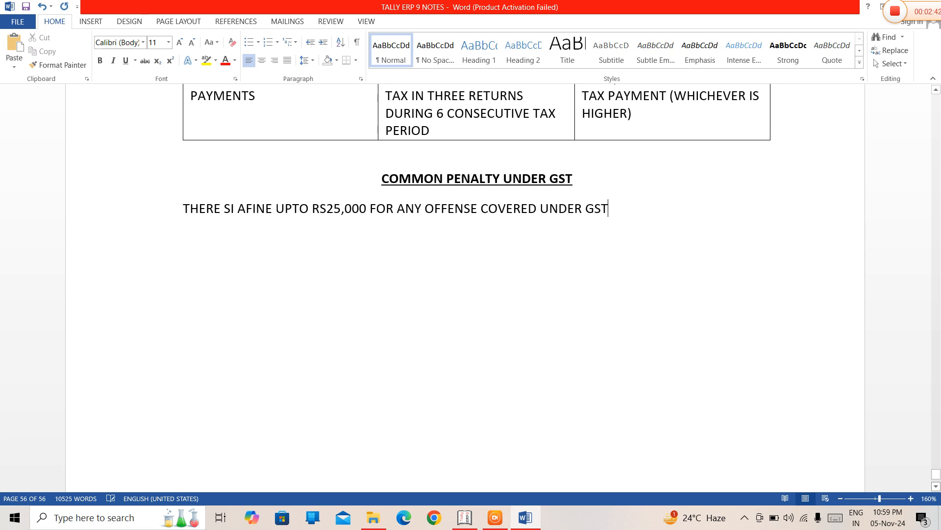
# Finish the sentence about the fine with "THAT DOES NOT HAVE A PENALTY ASSOCIATED WITH IT."
pyautogui.write(' THAT DOES NOT')
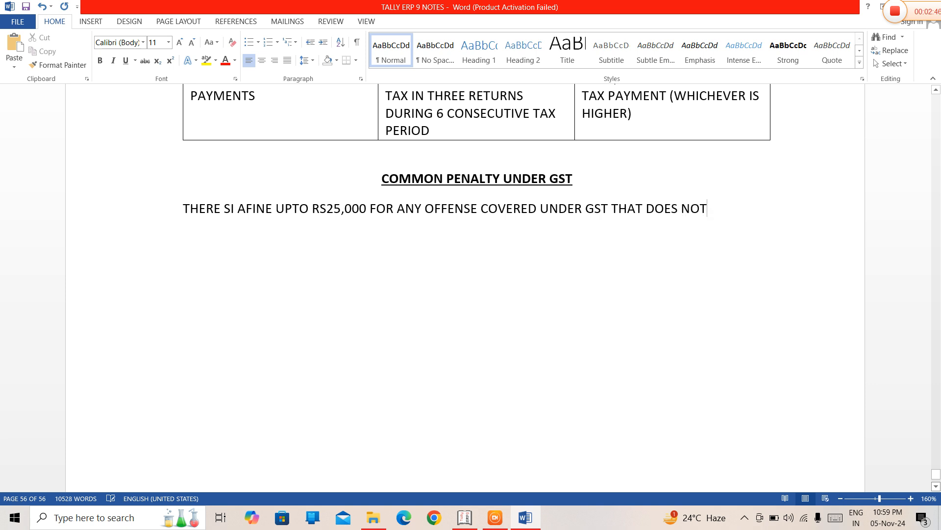
pyautogui.write(' HAVE A PENALT')
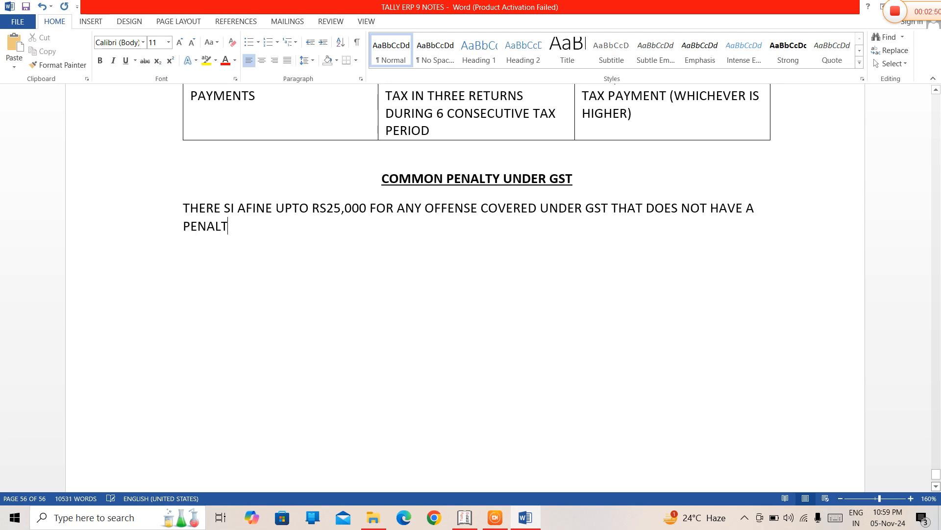
pyautogui.write('Y ASSOCIA')
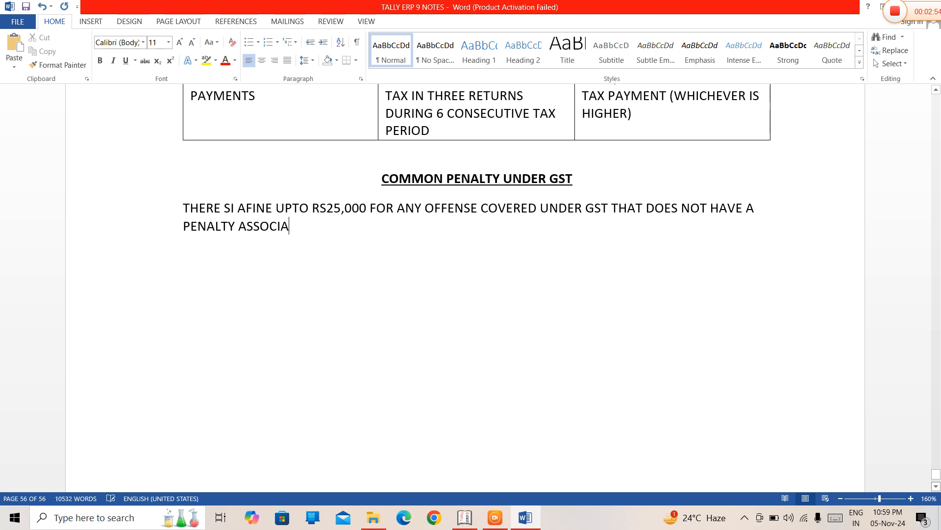
pyautogui.write('TED WITH IT')
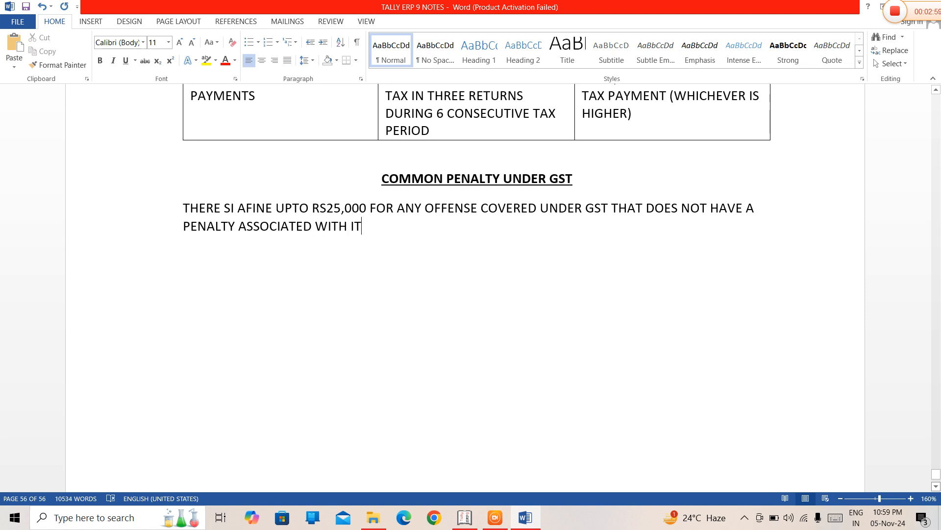
pyautogui.write('.')
# Correct the spelling and spacing at the start of the sentence to read "THERE IS A FINE UPTO RS 25,000"
pyautogui.click(327, 208)
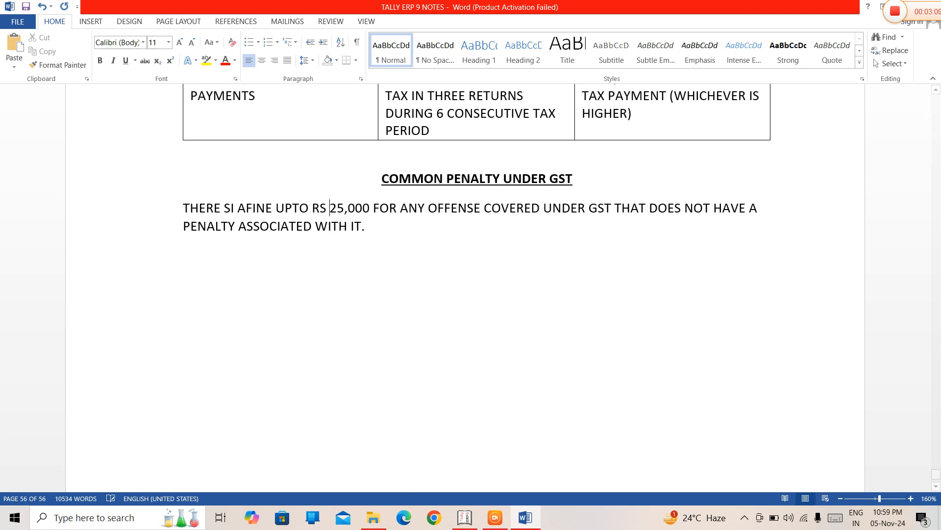
pyautogui.click(248, 207)
pyautogui.press('Left')
pyautogui.press('Left')
pyautogui.press('Left')
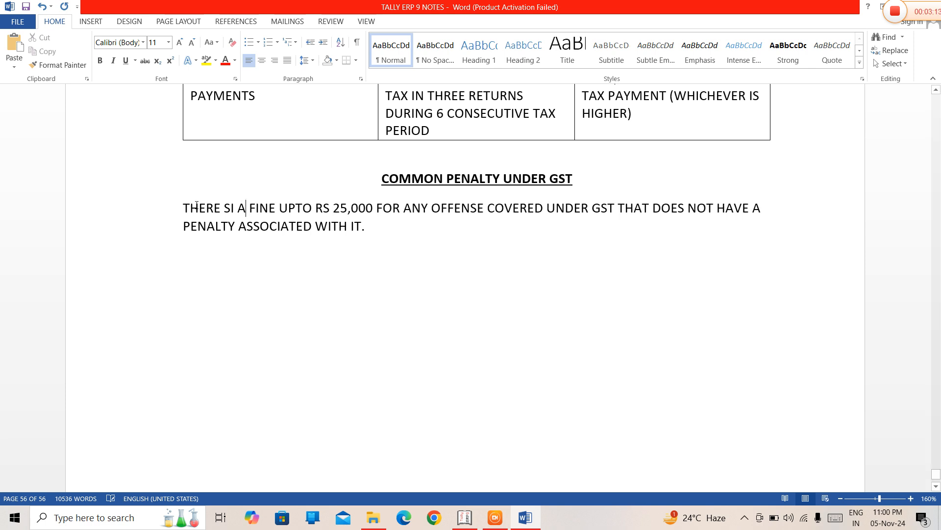
pyautogui.press('BackSpace')
pyautogui.press('BackSpace')
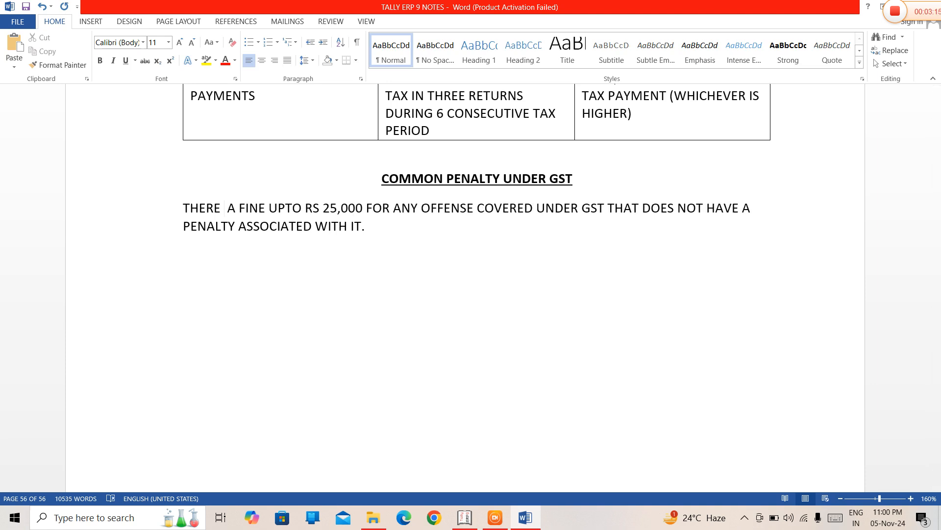
pyautogui.write('IS')
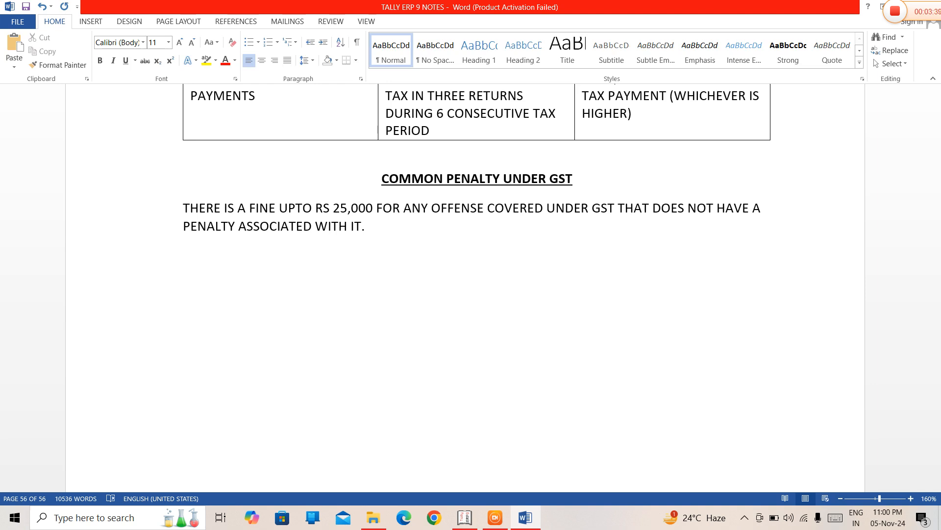
# Start a second paragraph with "IN CASE OF ANY FRAUD ACTIVITIES PERFORMED BY A TAXPAYER, THE FOLLOWING"
pyautogui.press('Down')
pyautogui.press('Down')
pyautogui.write('IN CASE OF')
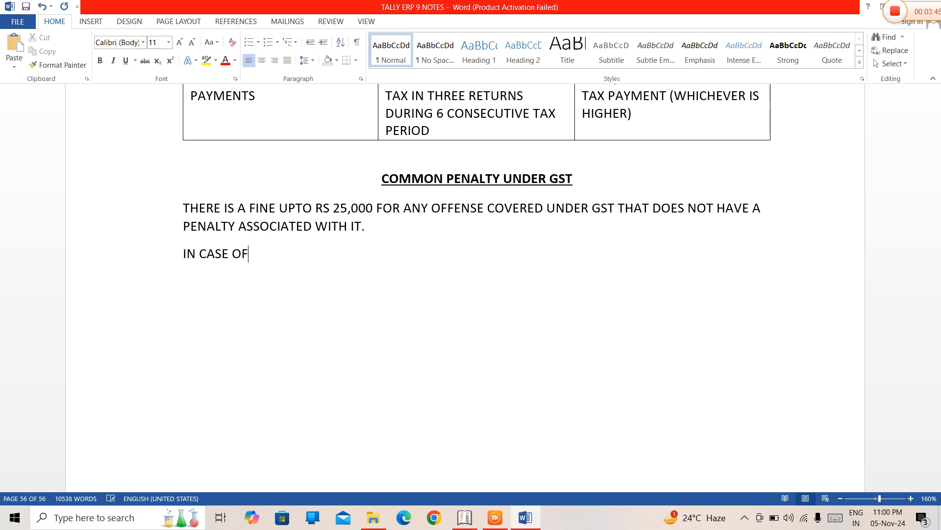
pyautogui.write(' ANY FRAUD AC')
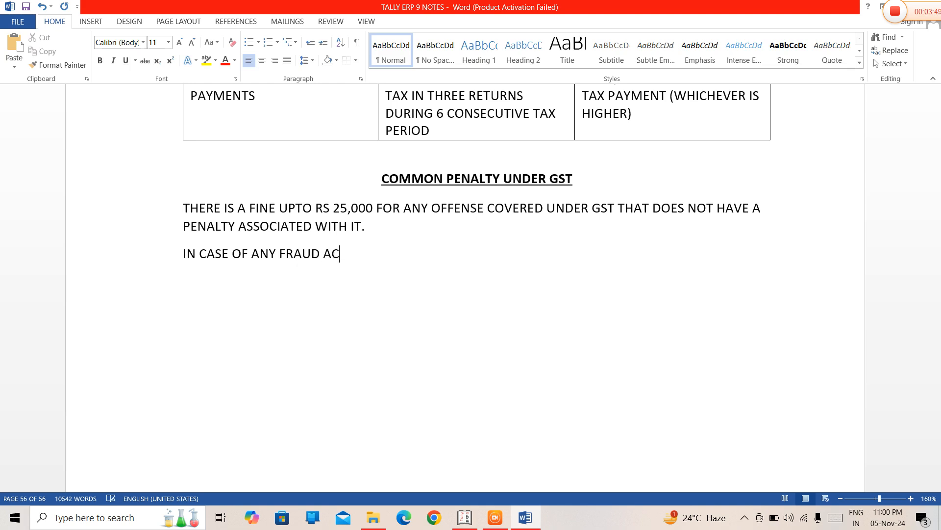
pyautogui.write('TIVITIES PER')
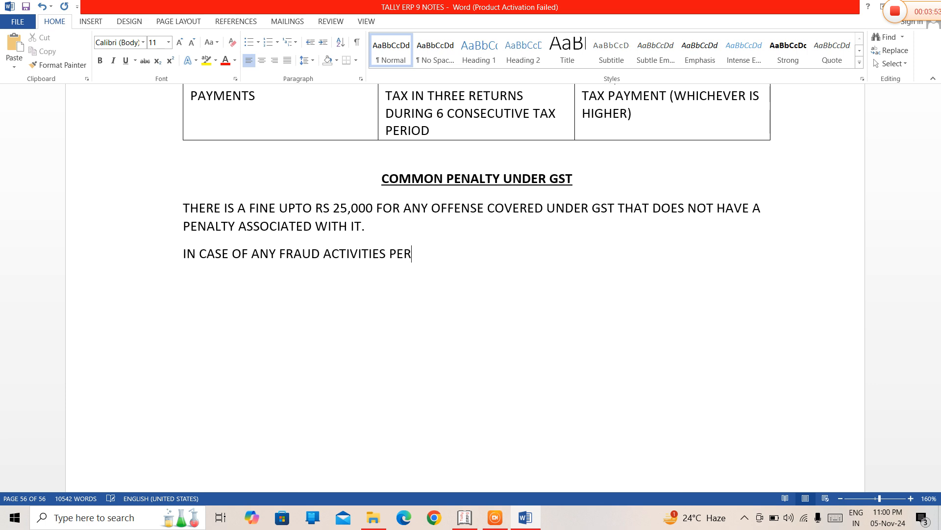
pyautogui.write('FORMED BY A TAXP')
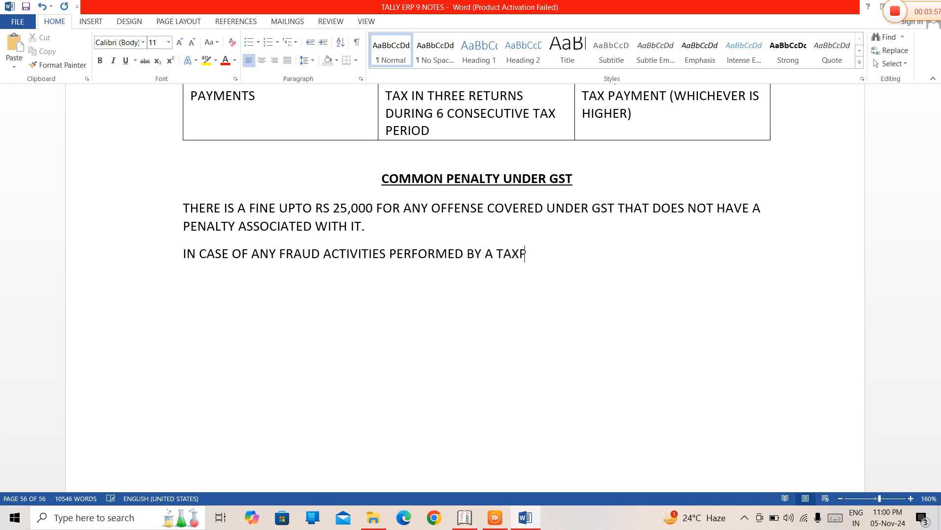
pyautogui.write('AYER, THE FOLLOWING')
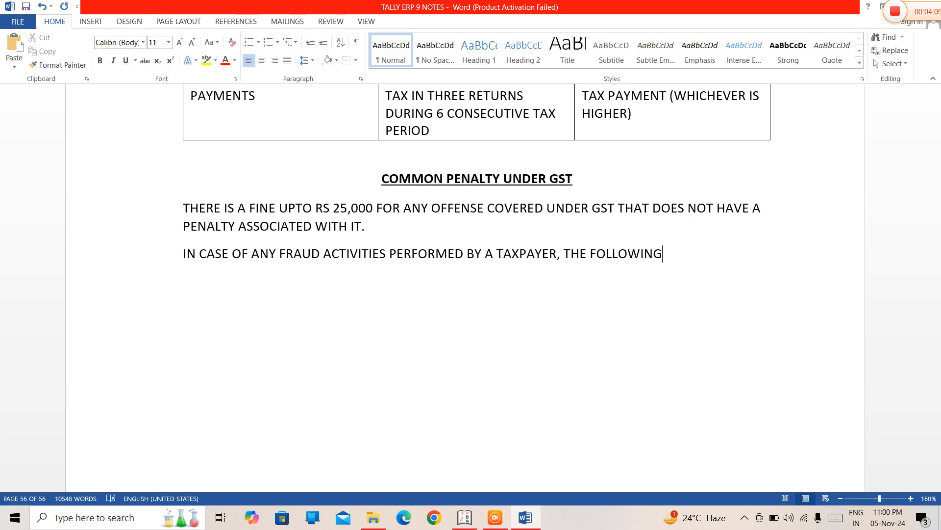
# Complete the fraud paragraph with "ARE ALSO APPLICABLE OTHER THAN THE PEANALIES MENTIONED----"
pyautogui.write(' ARE ALSO A')
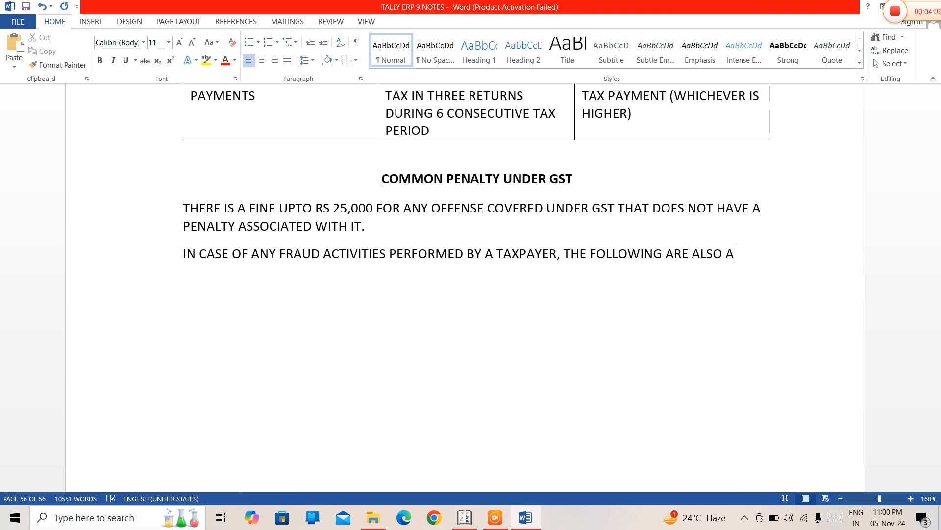
pyautogui.write('PPLICABL')
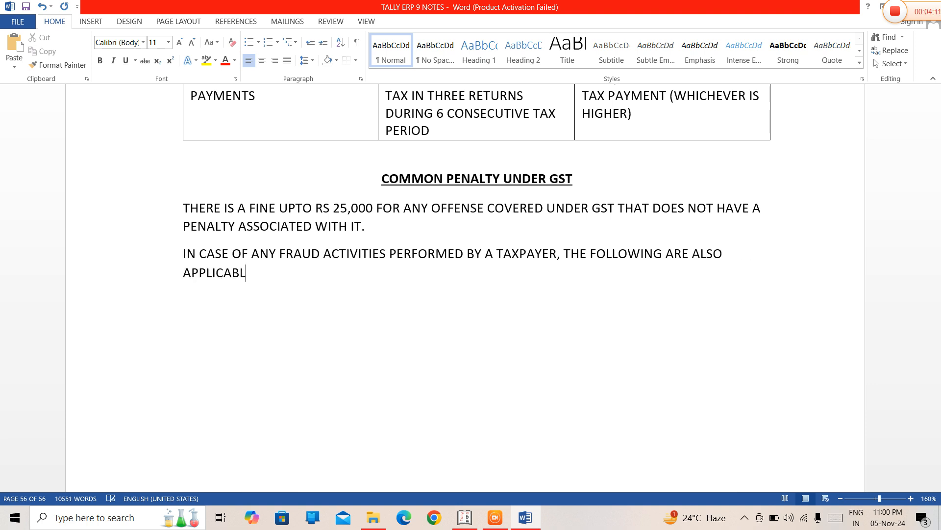
pyautogui.write('R')
pyautogui.press('BackSpace')
pyautogui.write('E OTHER ')
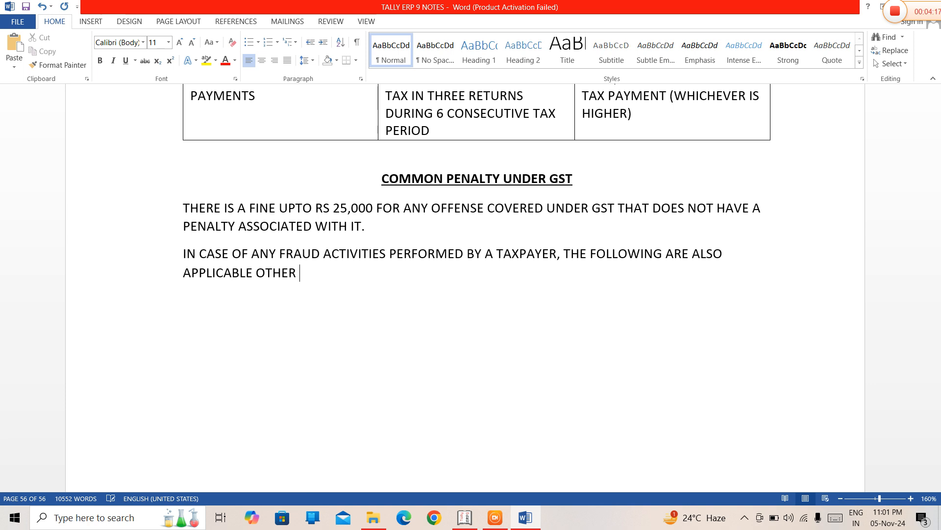
pyautogui.write('THAN THE PEANL')
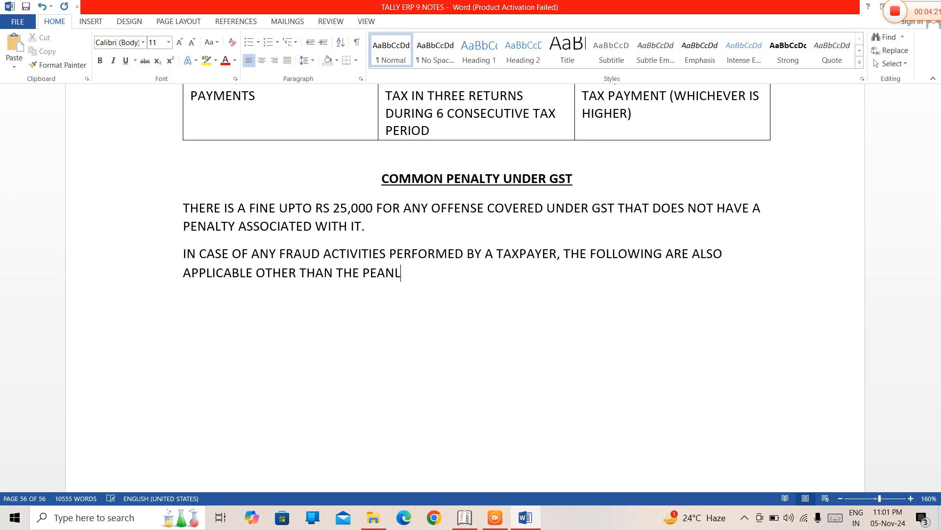
pyautogui.write('T')
pyautogui.press('BackSpace')
pyautogui.press('BackSpace')
pyautogui.write('ALIES MENTIONED ')
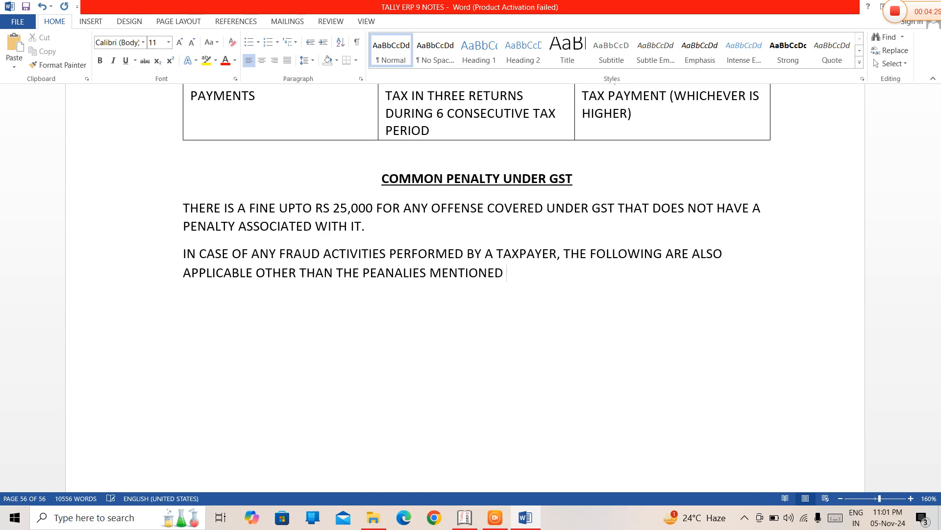
pyautogui.write('I')
pyautogui.press('BackSpace')
pyautogui.press('BackSpace')
pyautogui.write('----')
# Start a numbered list below the fraud paragraph with the first item "A JAIL TERM OF ONE YEAR"
pyautogui.press('Return')
pyautogui.write('1. A')
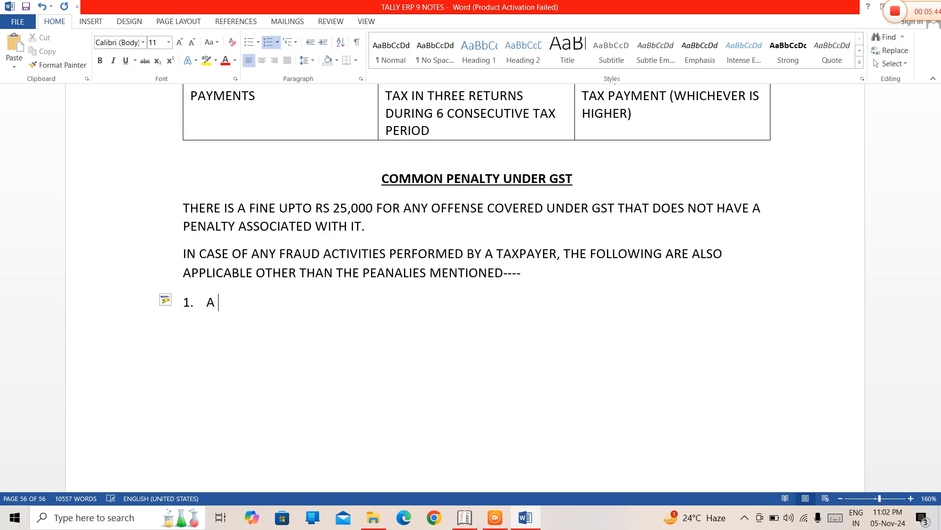
pyautogui.write(' JAIL TERM OF INE')
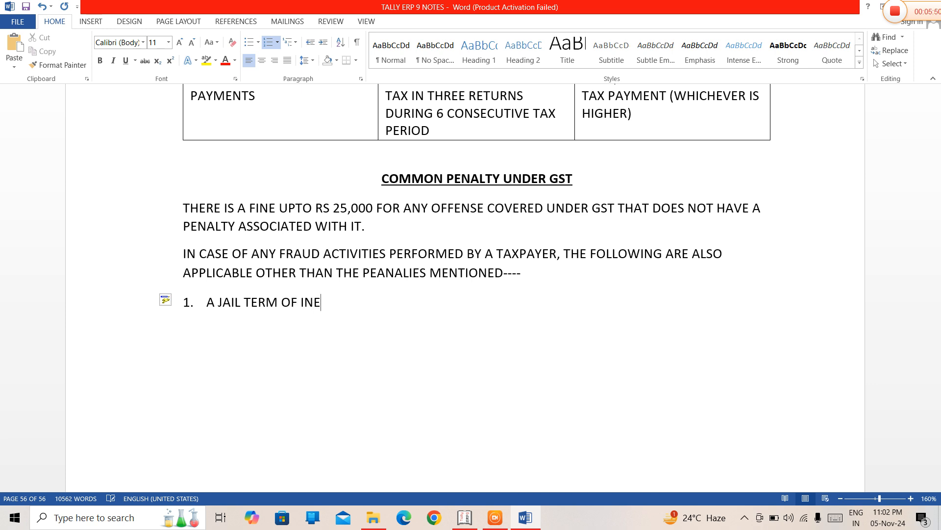
pyautogui.press('BackSpace')
pyautogui.press('BackSpace')
pyautogui.press('BackSpace')
pyautogui.write('ONE ')
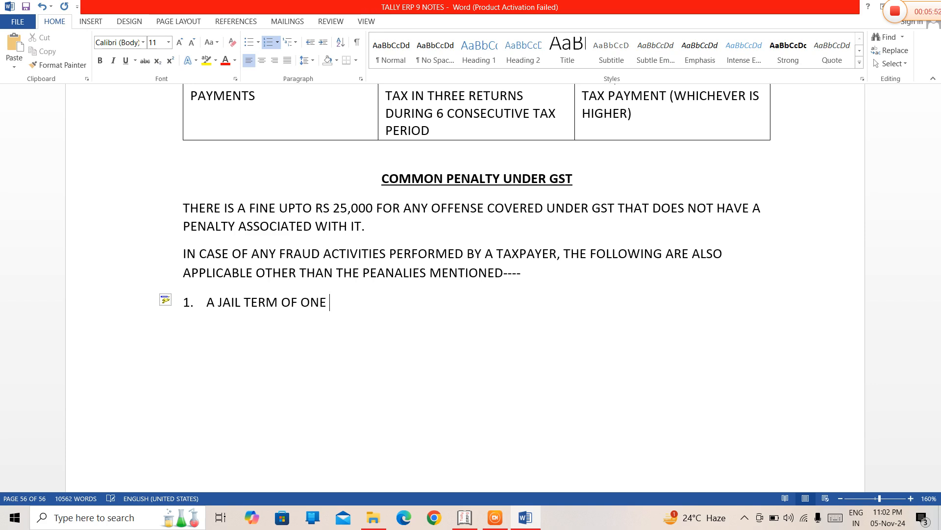
pyautogui.write('YEAR')
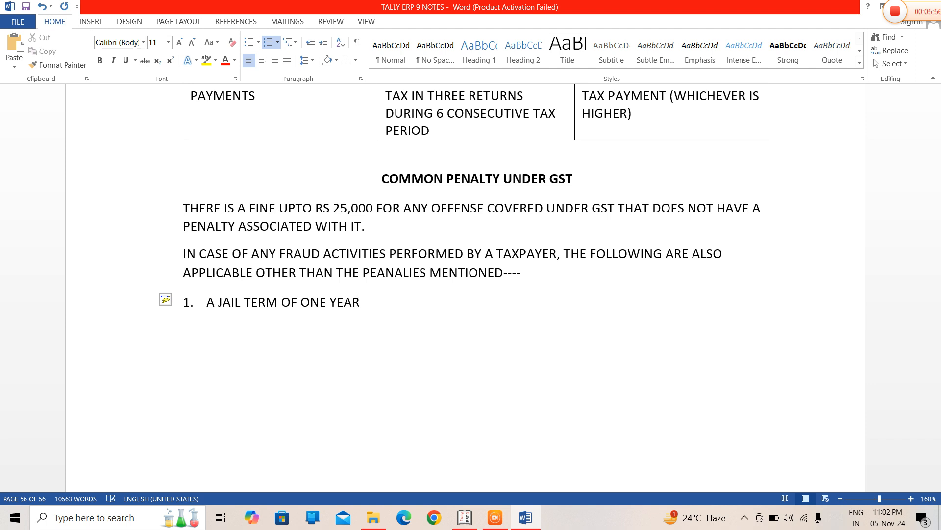
# Continue the first list item after "ONE YEAR" with ", & AN PENALTY AMOUNT EQUIVALENT"
pyautogui.write(',& SN AMOUNT')
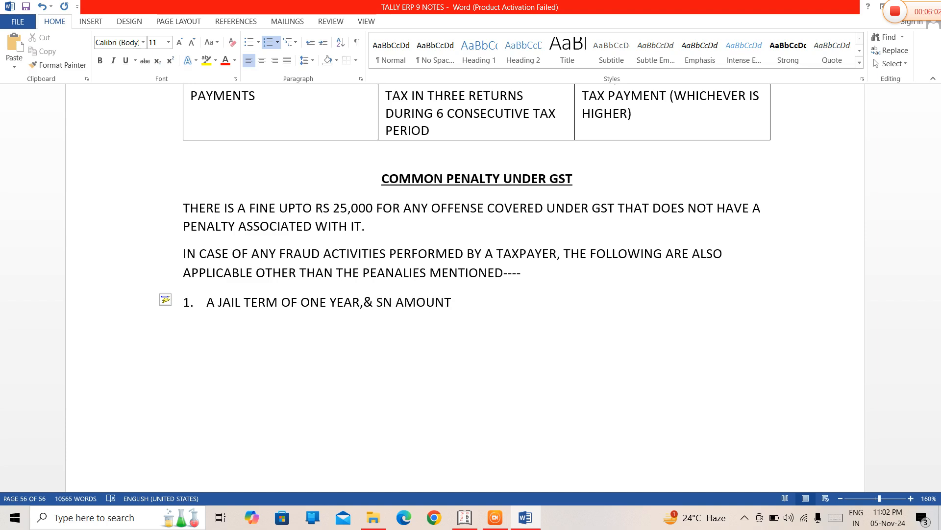
pyautogui.write(' P')
pyautogui.press('BackSpace')
pyautogui.press('BackSpace')
pyautogui.press('BackSpace')
pyautogui.press('BackSpace')
pyautogui.press('BackSpace')
pyautogui.press('BackSpace')
pyautogui.press('BackSpace')
pyautogui.press('BackSpace')
pyautogui.press('BackSpace')
pyautogui.press('BackSpace')
pyautogui.press('BackSpace')
pyautogui.press('BackSpace')
pyautogui.press('BackSpace')
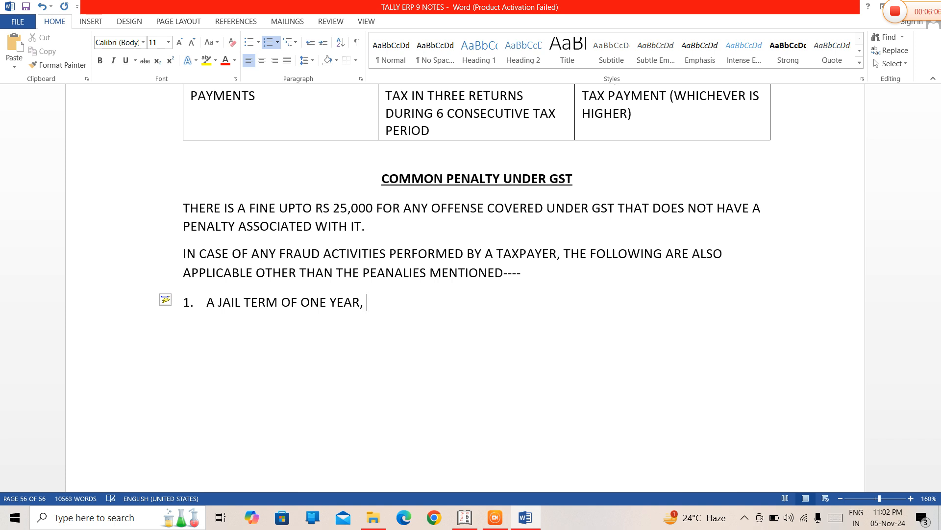
pyautogui.write('& AN ')
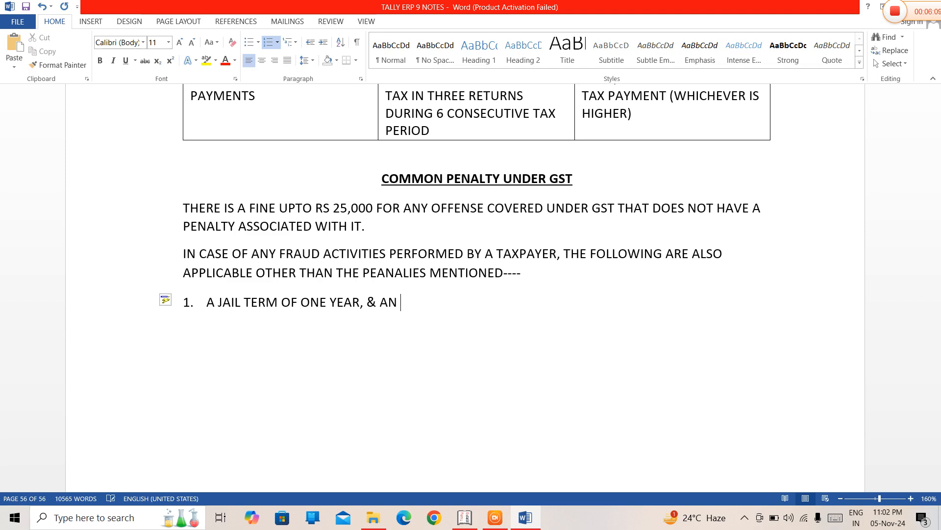
pyautogui.write('PENALTY AMOUNT')
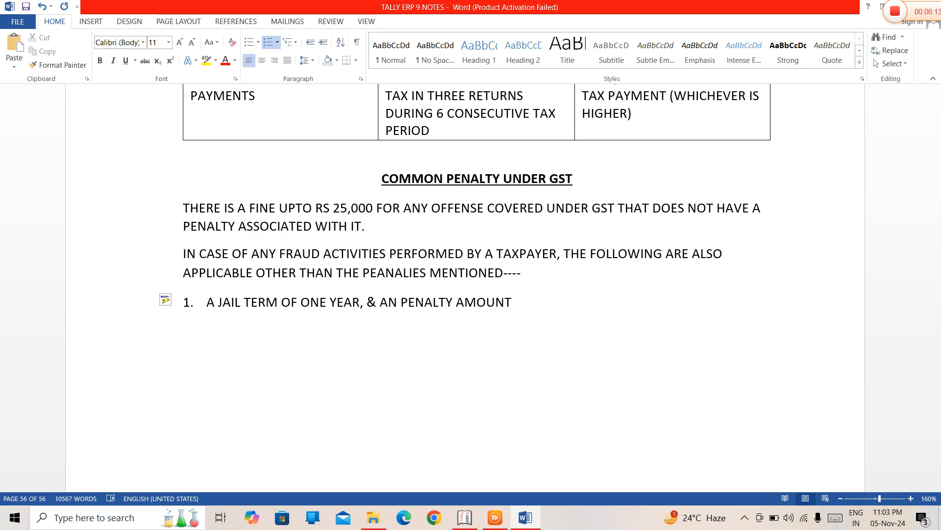
pyautogui.write(' EQUI')
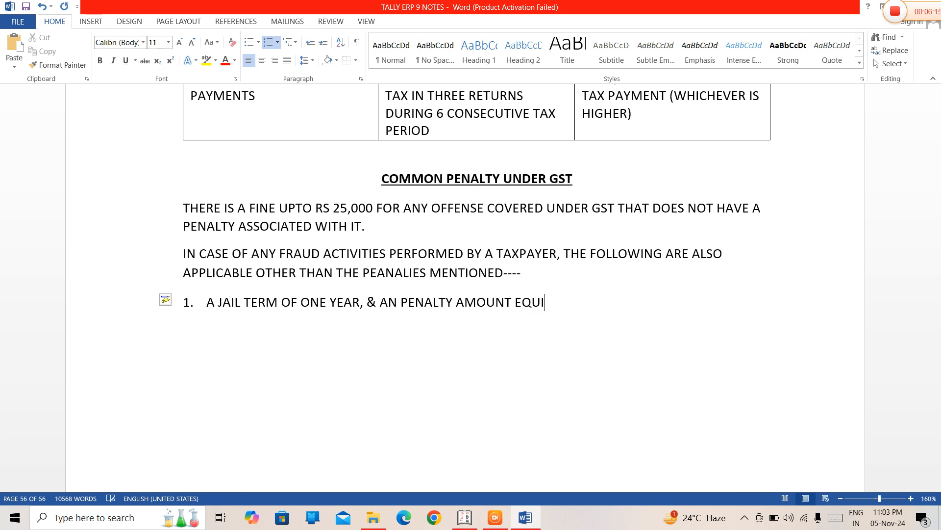
pyautogui.write('VALENT ')
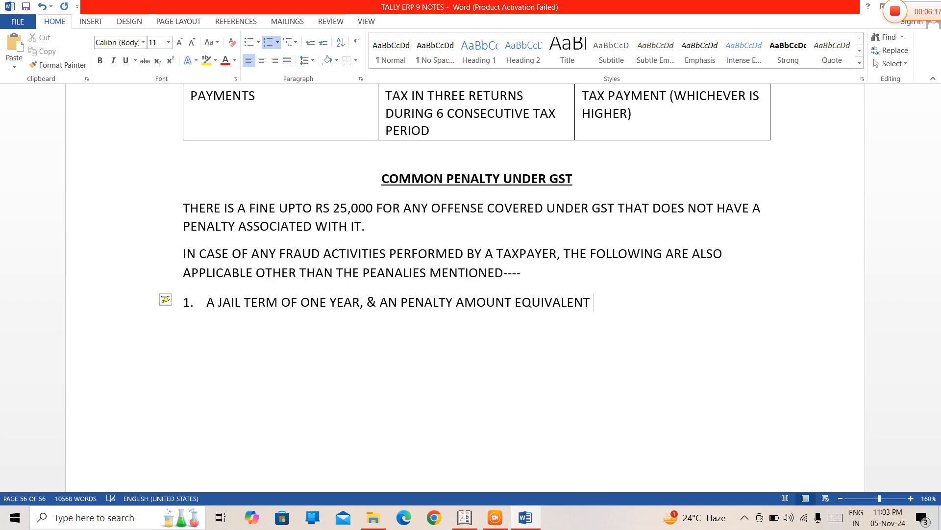
# Finish the first list item with "TO THE EVADED TAX IN CASE OF EVASION UPTO 50 LAKHS"
pyautogui.write('TO  THE EVADED')
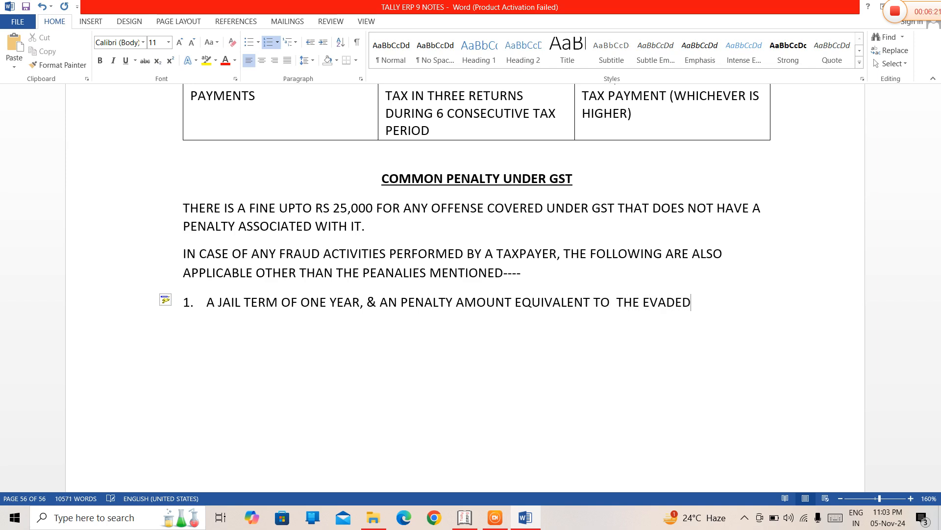
pyautogui.write(' TAX I')
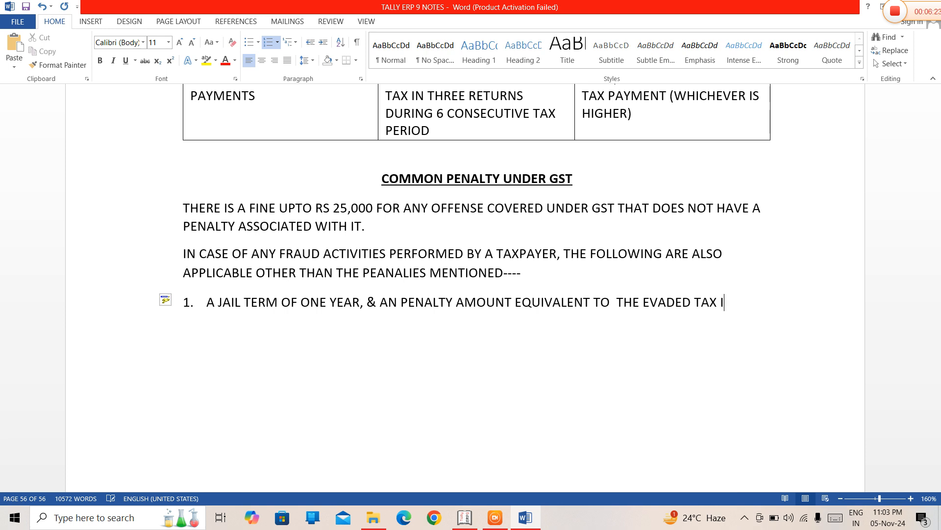
pyautogui.write('N CASE OF EV')
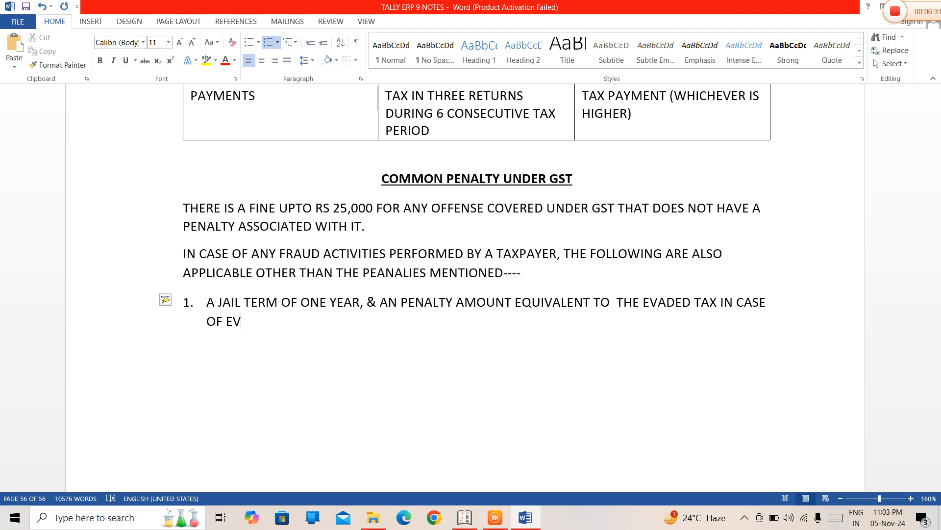
pyautogui.write('ASION TP')
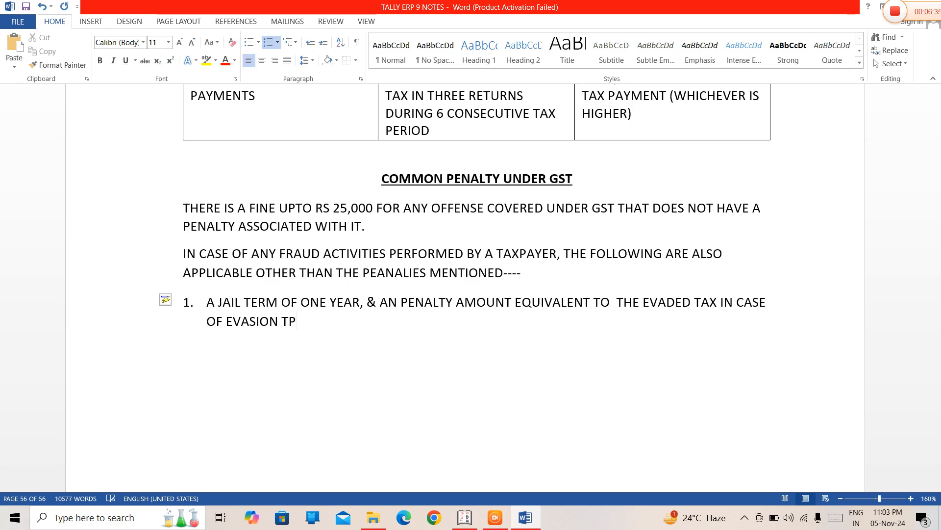
pyautogui.press('BackSpace')
pyautogui.press('BackSpace')
pyautogui.write('UPTO 50 LAKHS')
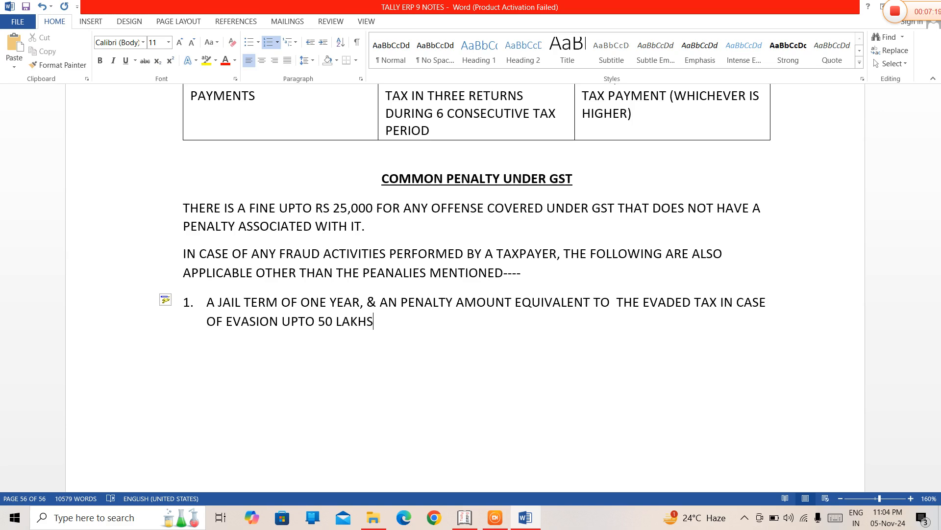
# Add a second list item beginning "A JAIL TERM OF 3 YEARS,& THE PENALTIES AMOUNT TO THE EVADED"
pyautogui.press('Return')
pyautogui.write('A')
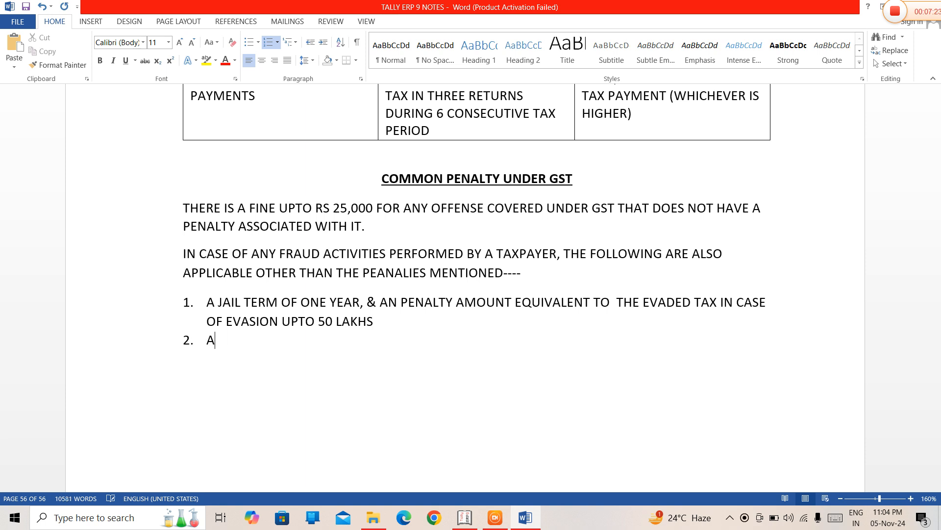
pyautogui.write(' JAIL TERM OF 3 YE')
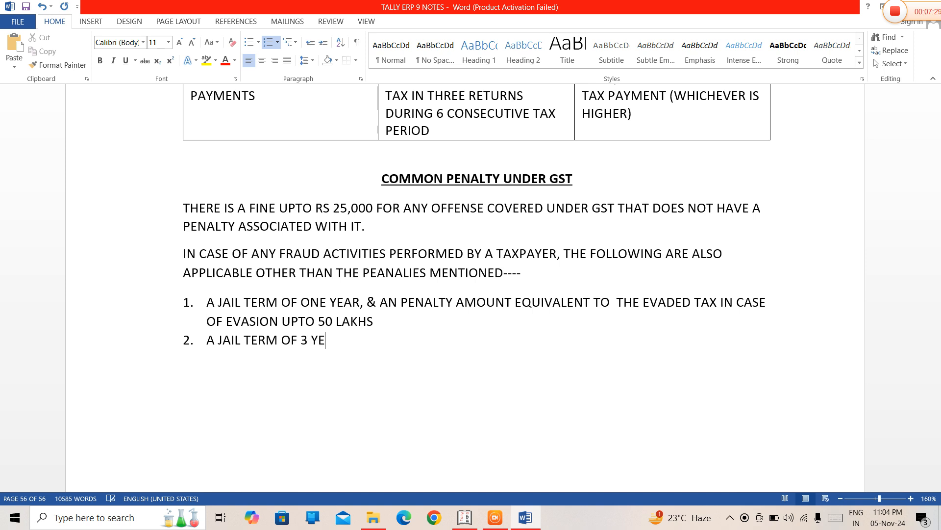
pyautogui.write('ARS,& THE PENALTI')
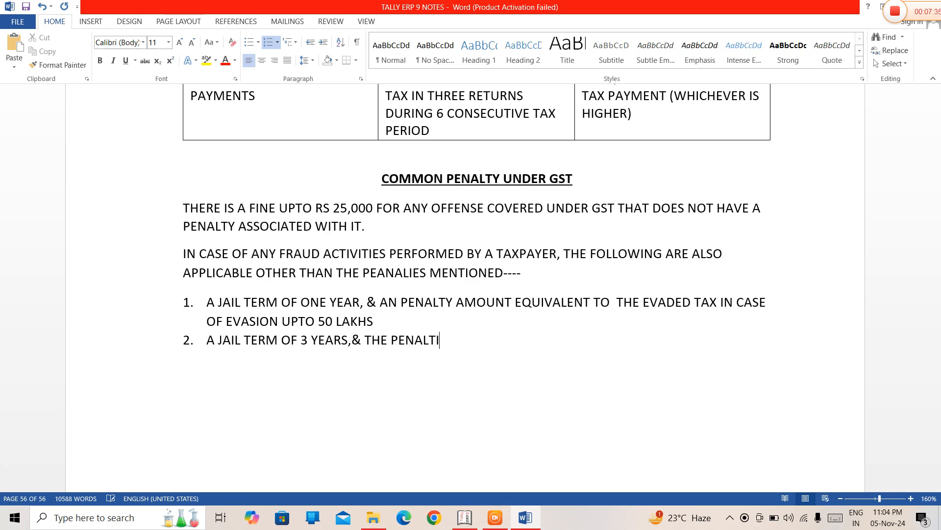
pyautogui.write('ES A')
pyautogui.press('BackSpace')
pyautogui.write('MPO')
pyautogui.press('BackSpace')
pyautogui.press('BackSpace')
pyautogui.write('OUNT TO THE E')
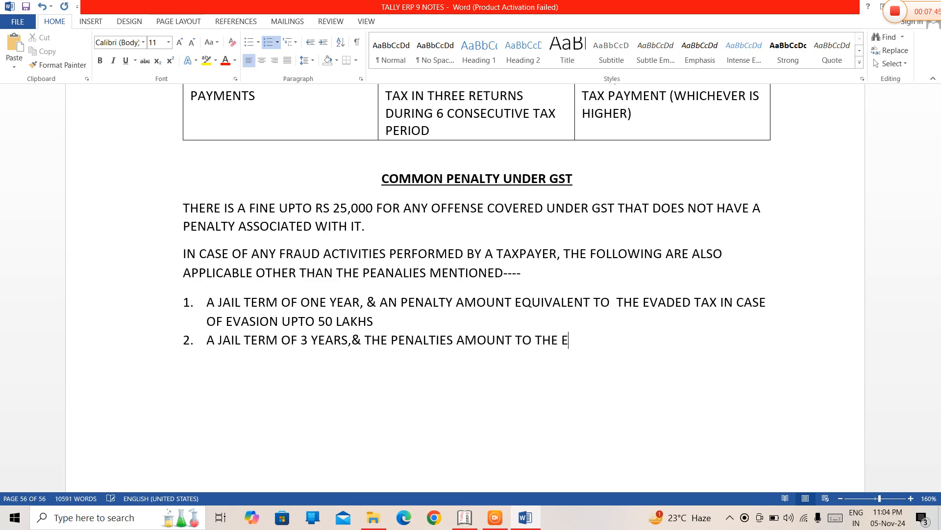
pyautogui.write('VADED ')
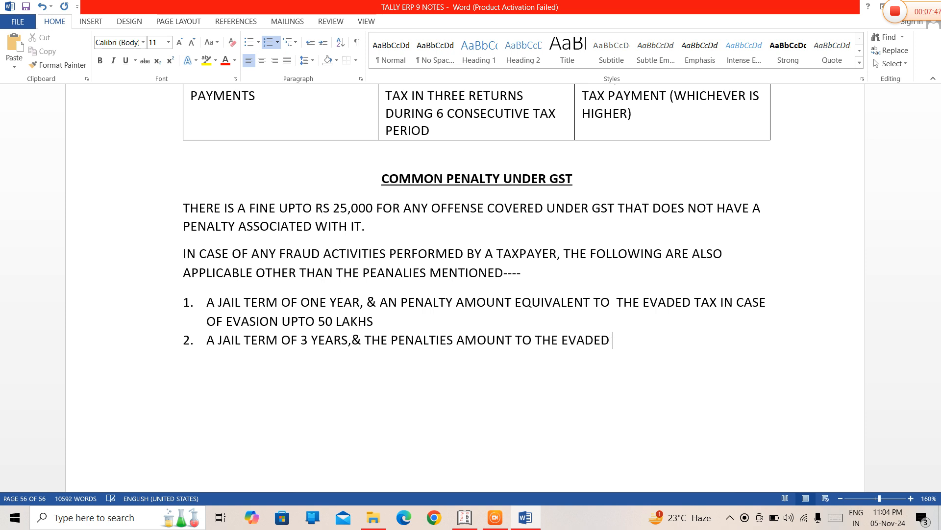
# Finish the second list item with "TAX IN CASE OF EVASION BETWEEN 50 LAKHS TO 100 LAKHS."
pyautogui.write('TAX IN CA')
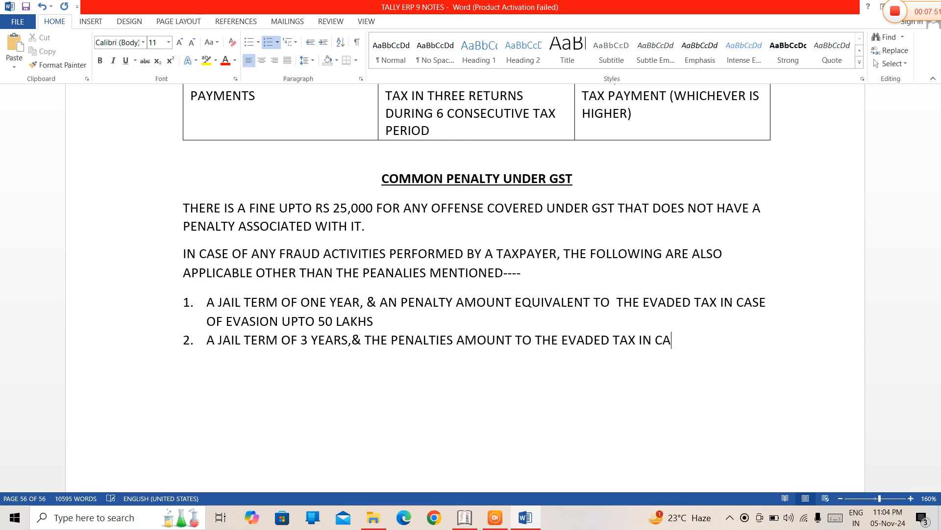
pyautogui.write('SE OF EC')
pyautogui.press('BackSpace')
pyautogui.write('VASION BET')
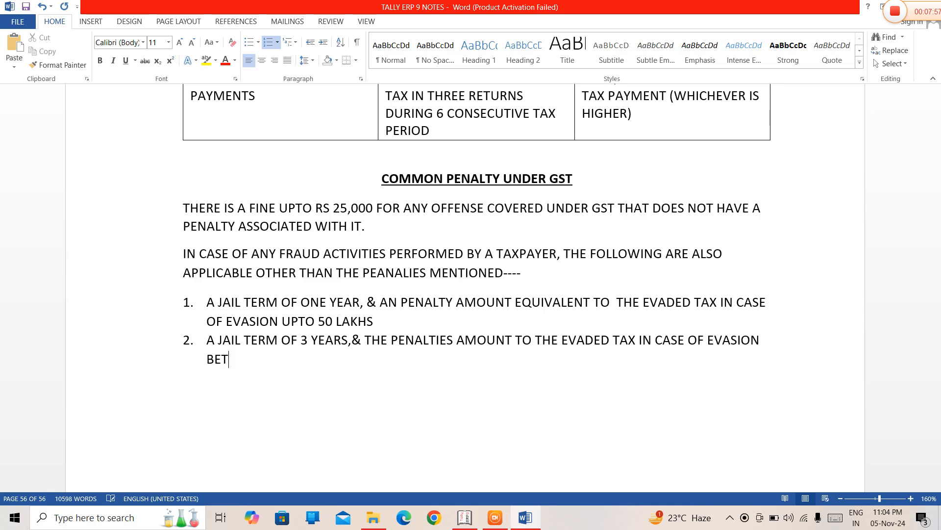
pyautogui.write('WEEN')
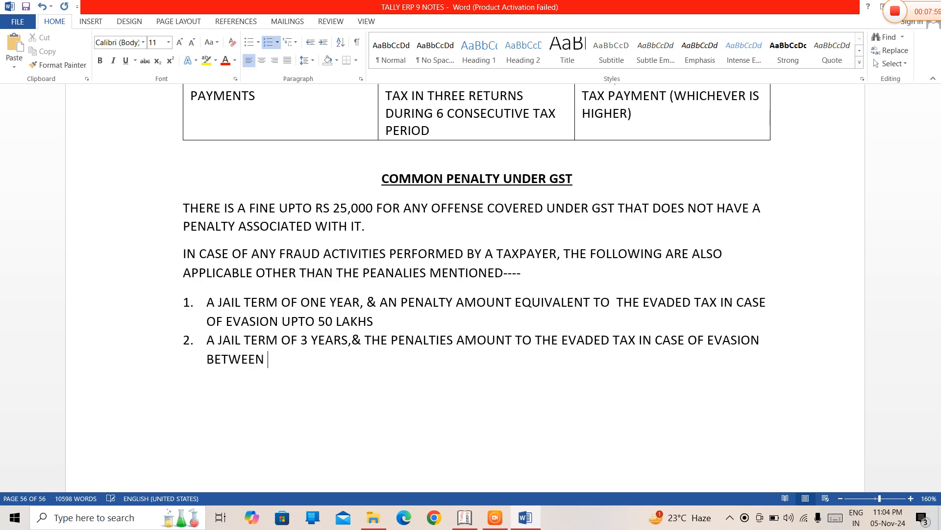
pyautogui.write(' 50 LAKJ')
pyautogui.press('BackSpace')
pyautogui.write('HS TO 100')
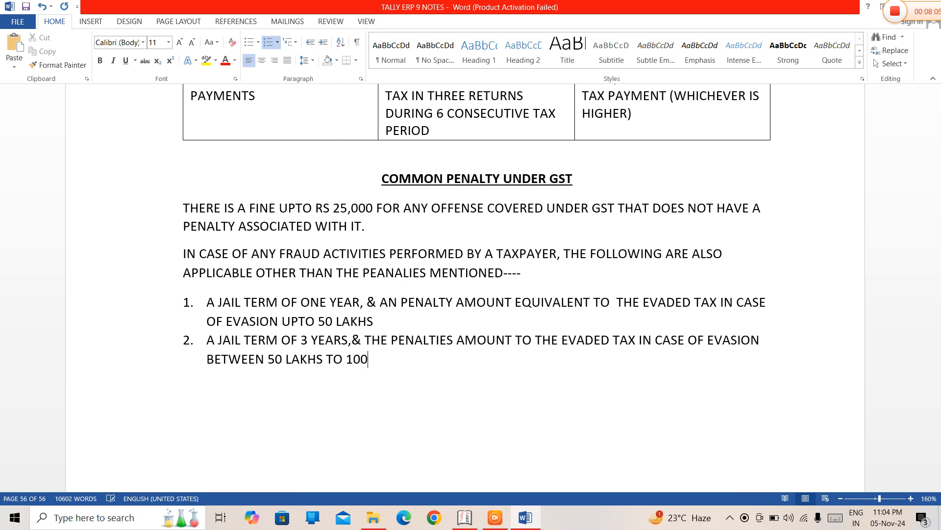
pyautogui.write(' LAKHS,')
pyautogui.press('BackSpace')
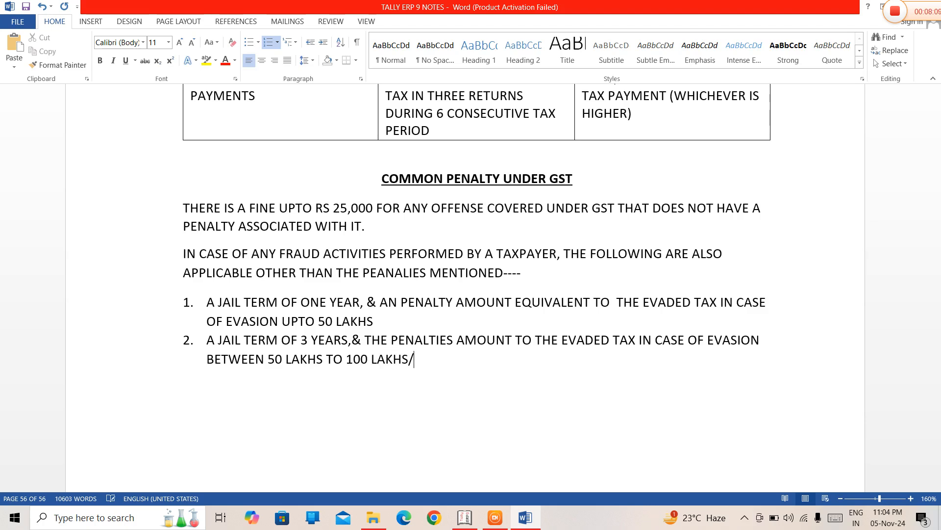
pyautogui.write('.')
# Add a third list item beginning "A JAIL TERM OF 5 YEARS, & THE PENALTY AMOUNT"
pyautogui.press('Return')
pyautogui.write('A JAIL')
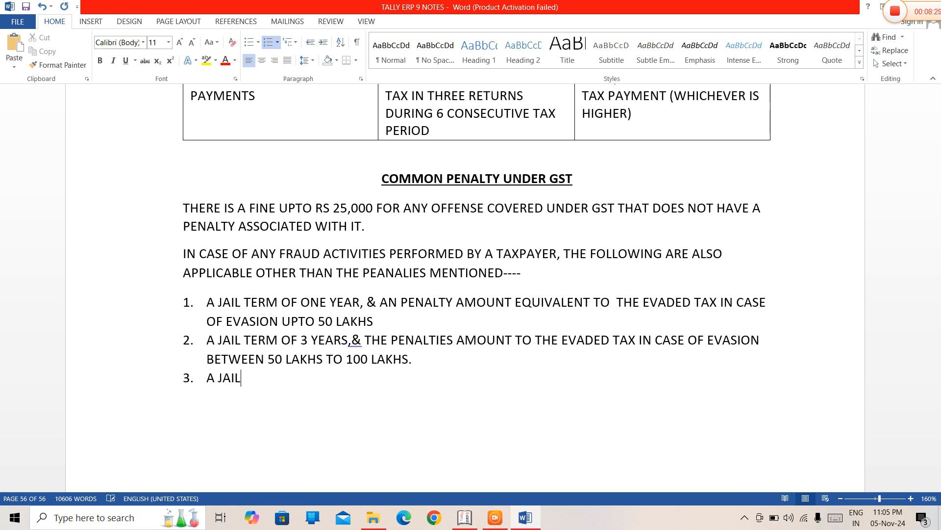
pyautogui.write(' TERM OF')
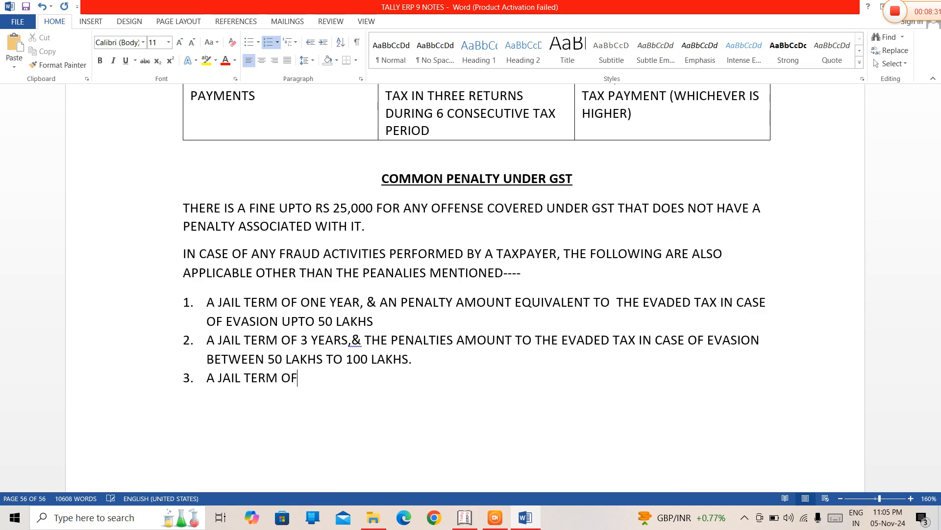
pyautogui.write(' 5 YEARS, & T')
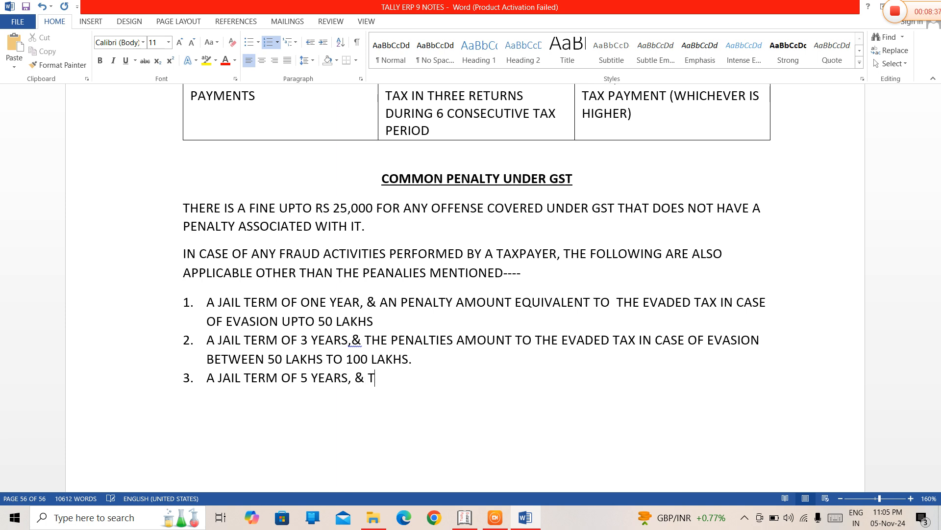
pyautogui.write('HE PENALTY')
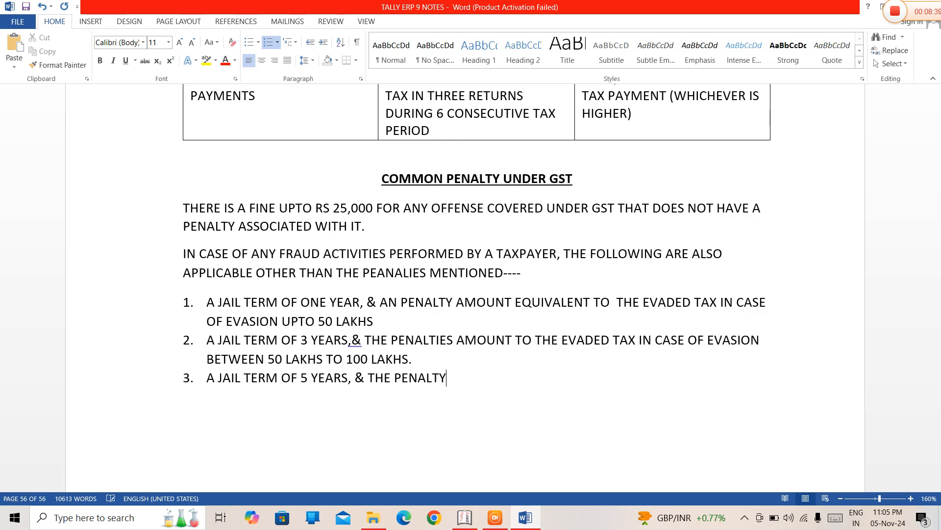
pyautogui.write(' AMOUNT OF')
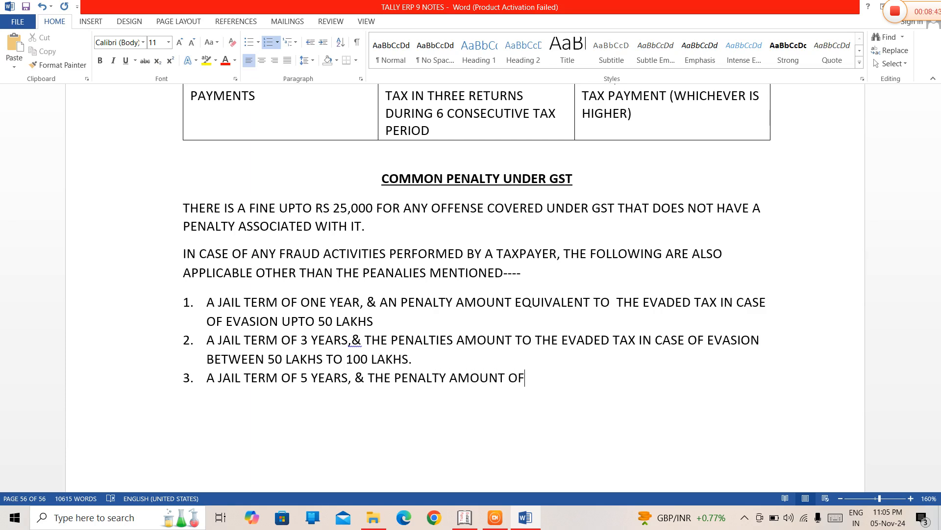
pyautogui.press('BackSpace')
pyautogui.press('BackSpace')
# Complete the third list item with "IN CASE OF EVASION EXCEEDING 100 LAKHS"
pyautogui.write('IN CASE O')
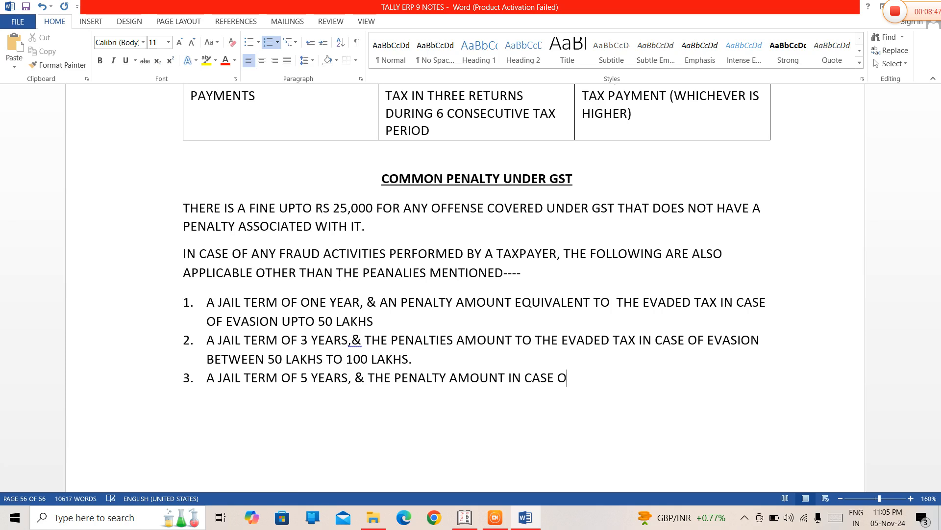
pyautogui.write('F EVASION')
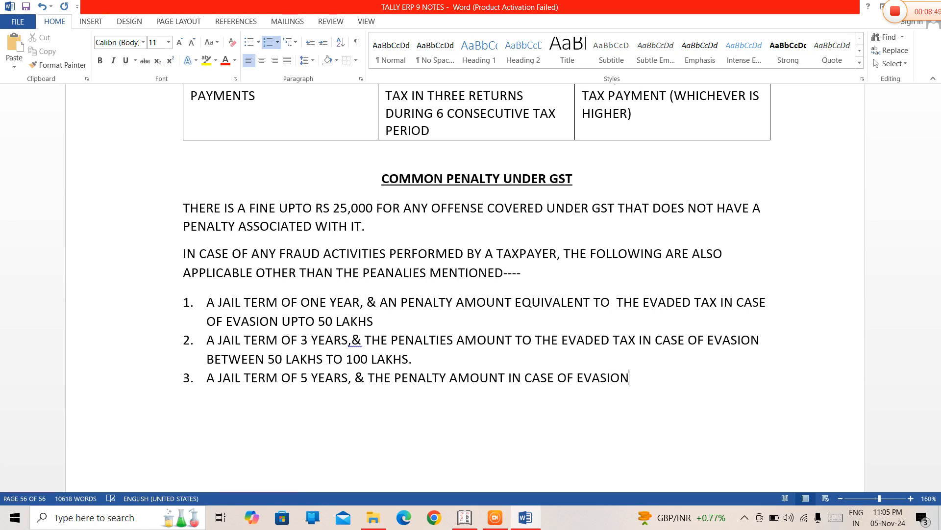
pyautogui.write(' EXCEEDING')
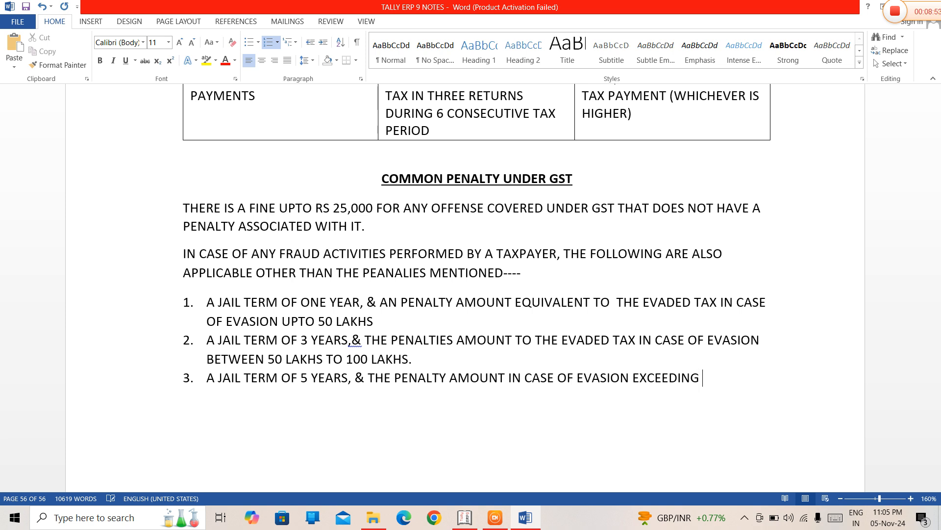
pyautogui.write(' 100 LAKHS')
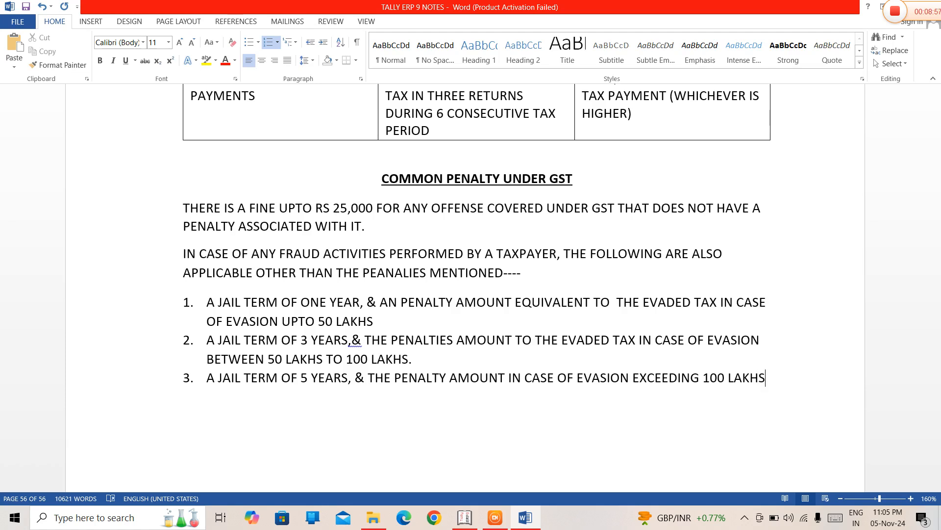